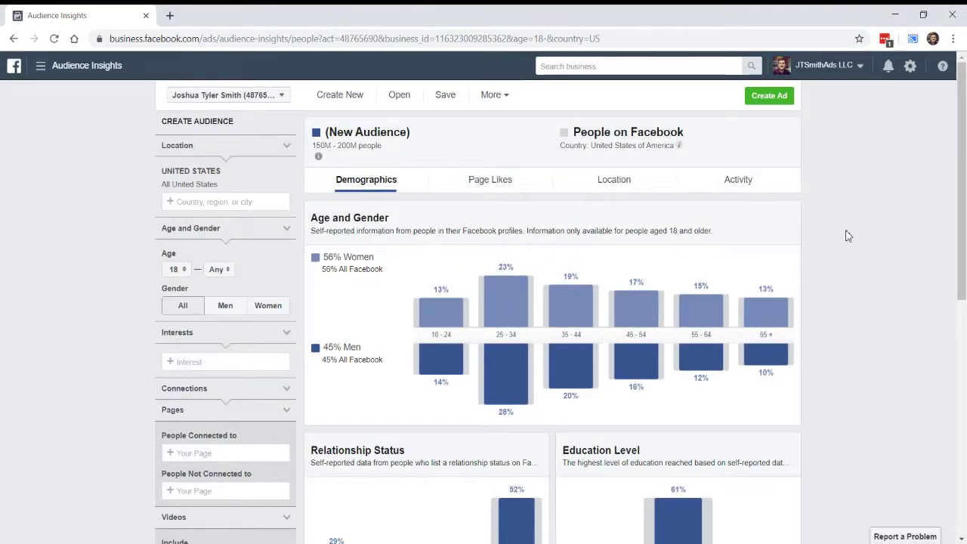
# Add the Motorcycles interest to the new United States audience.
pyautogui.scroll(-3, 110, 404)
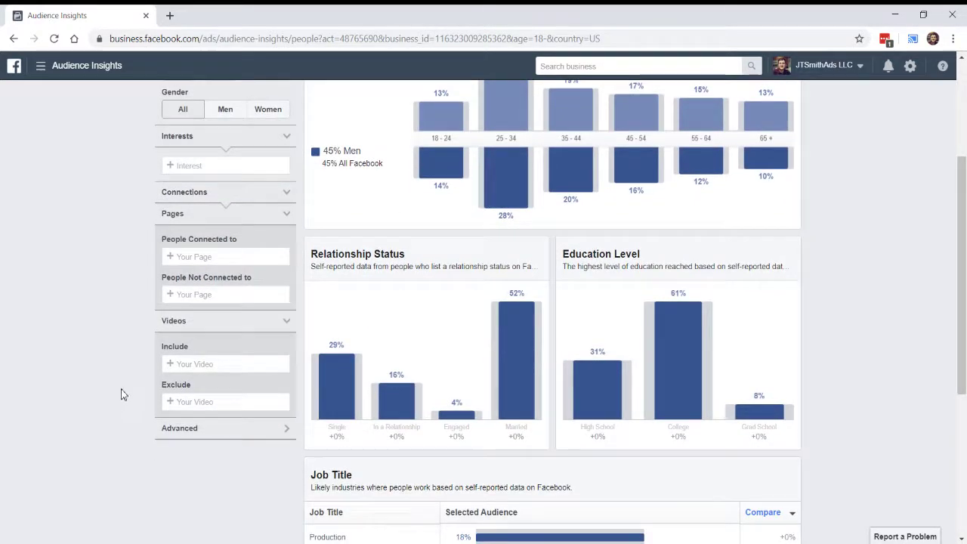
pyautogui.scroll(2, 123, 393)
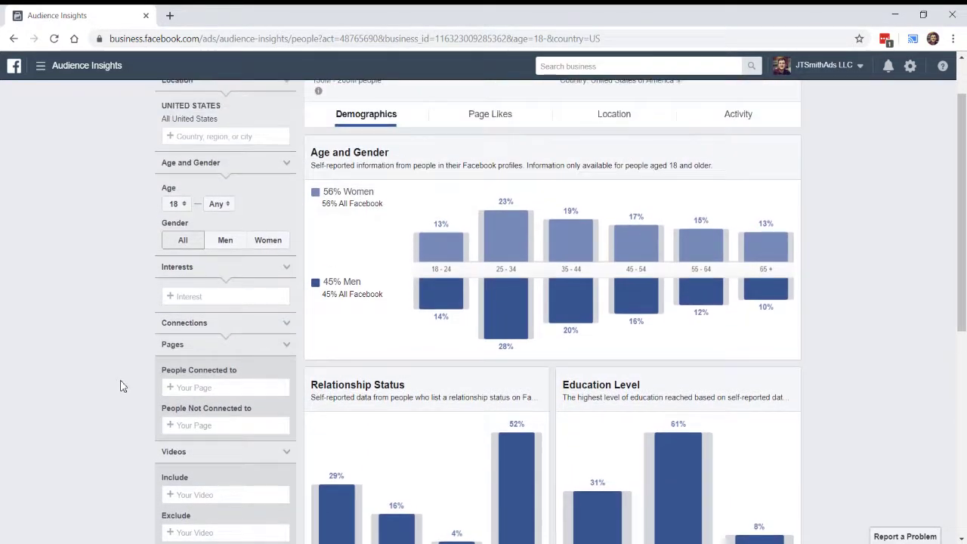
pyautogui.click(218, 297)
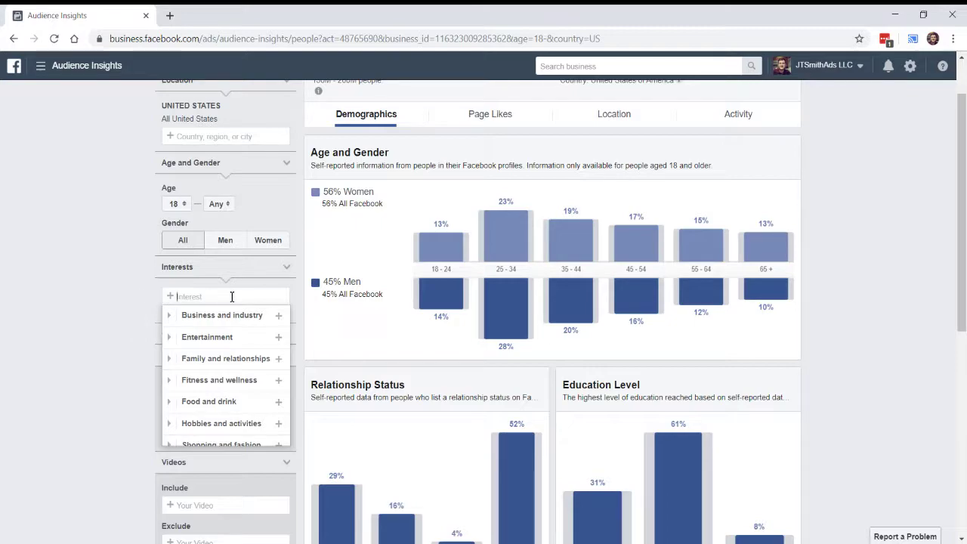
pyautogui.click(68, 300)
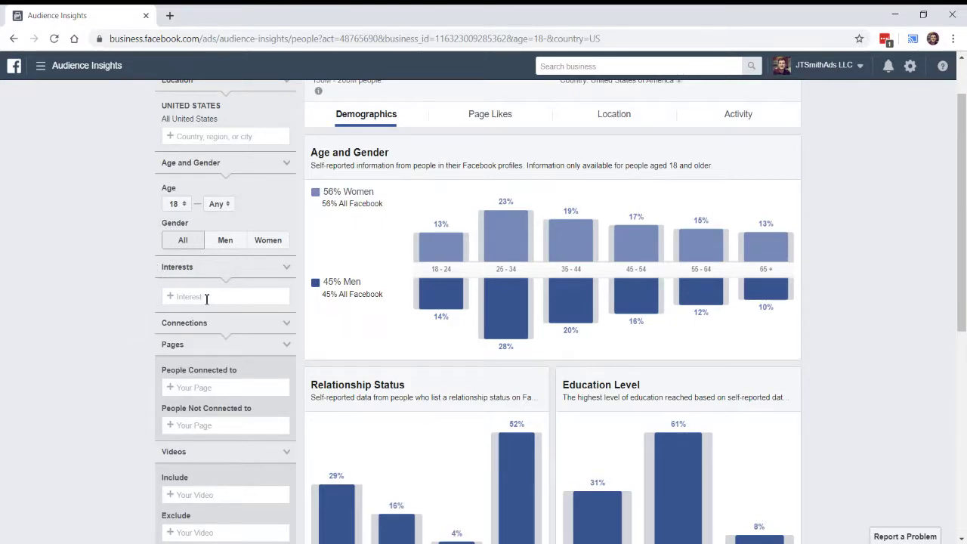
pyautogui.click(206, 297)
pyautogui.write('motorcy')
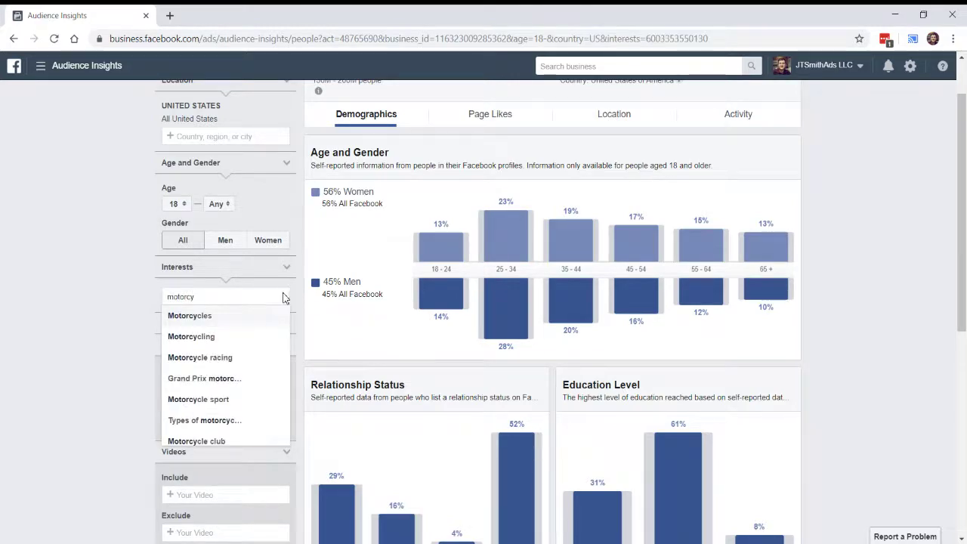
pyautogui.press('Return')
pyautogui.click(17, 273)
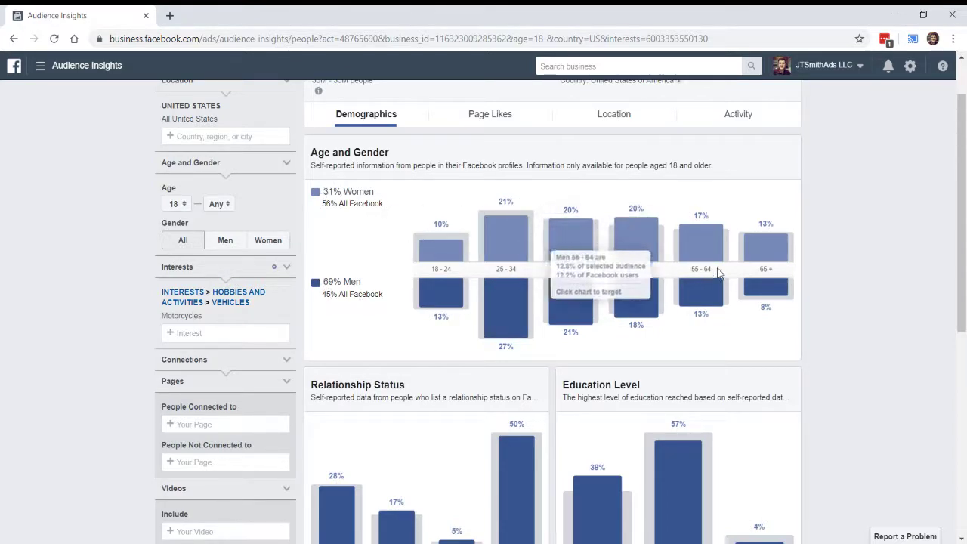
# Review the Motorcycles audience's demographics, covering age and gender, relationship status, education level and job titles.
pyautogui.scroll(-1, 406, 214)
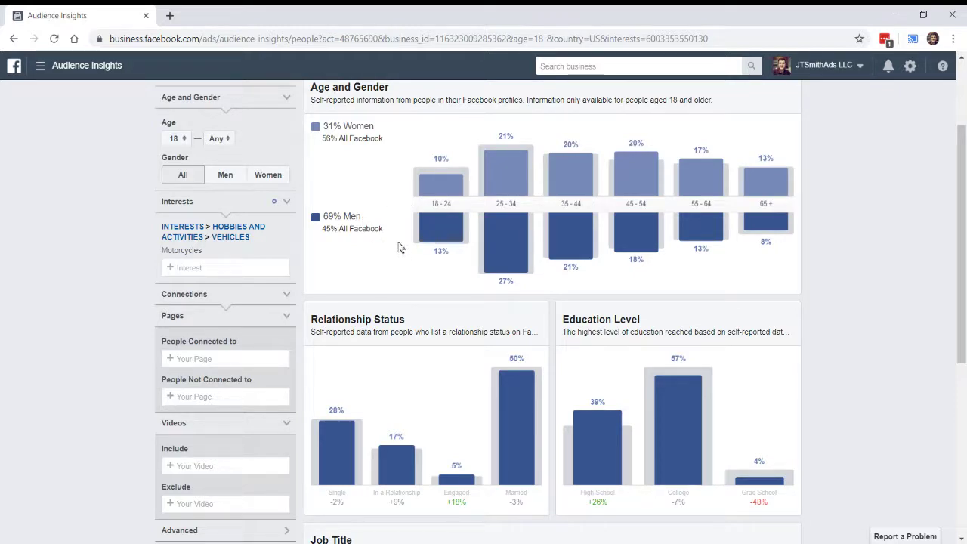
pyautogui.scroll(-2, 400, 248)
pyautogui.scroll(-1, 482, 217)
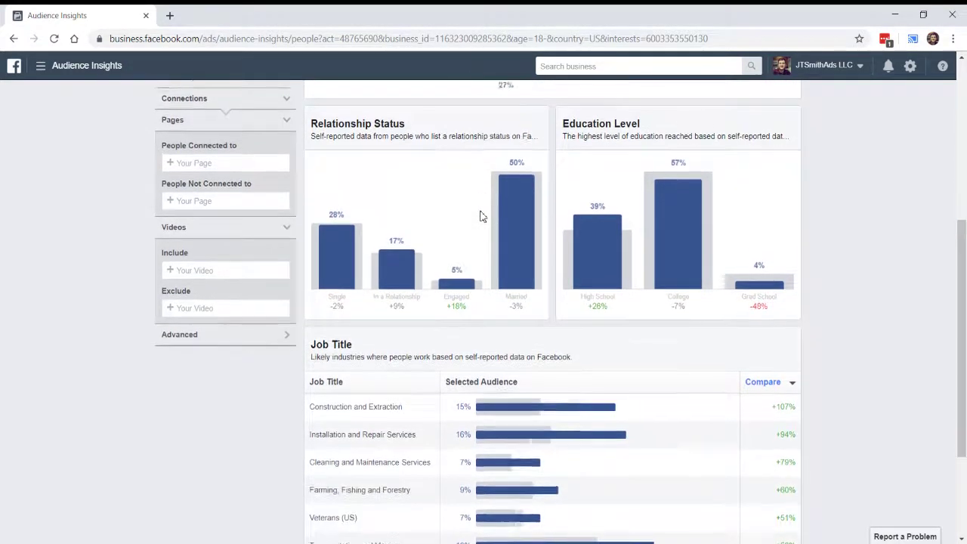
pyautogui.scroll(-2, 481, 217)
pyautogui.scroll(-1, 705, 428)
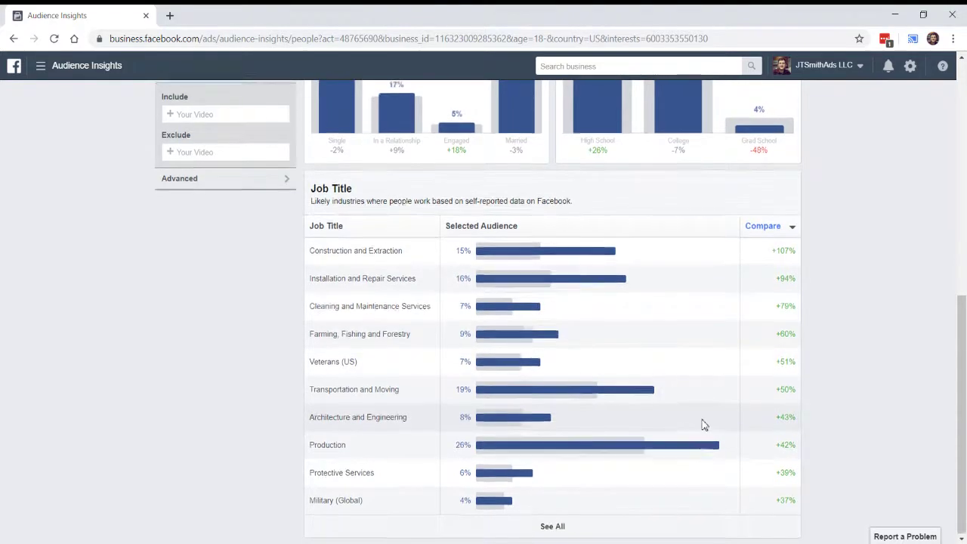
pyautogui.scroll(8, 705, 428)
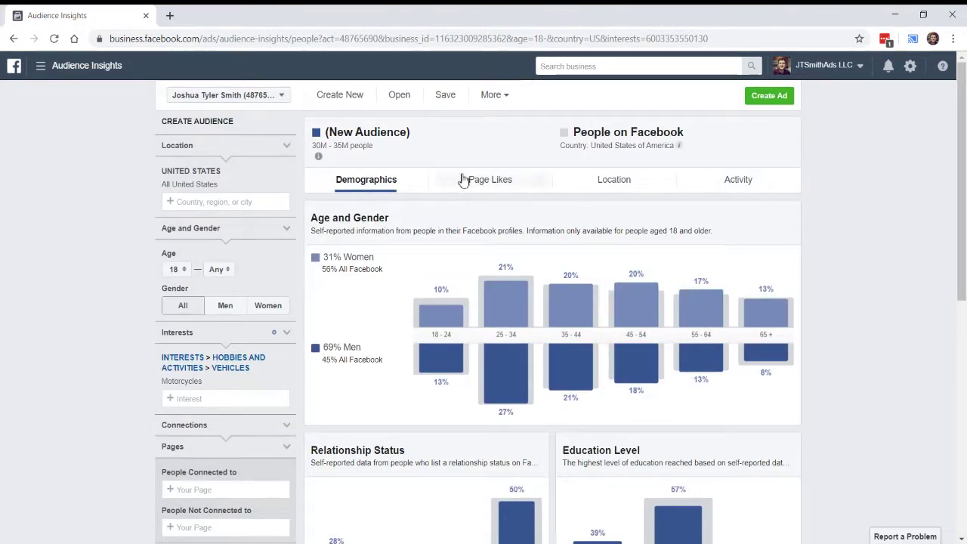
# Show the Motorcycles audience's page likes and look through its top categories and relevant pages.
pyautogui.click(503, 181)
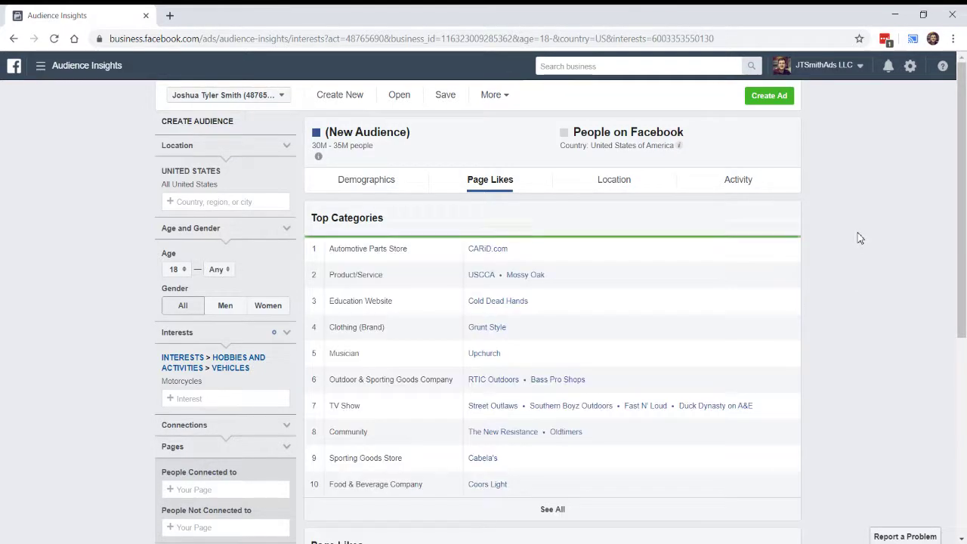
pyautogui.scroll(-2, 850, 292)
pyautogui.scroll(1, 849, 292)
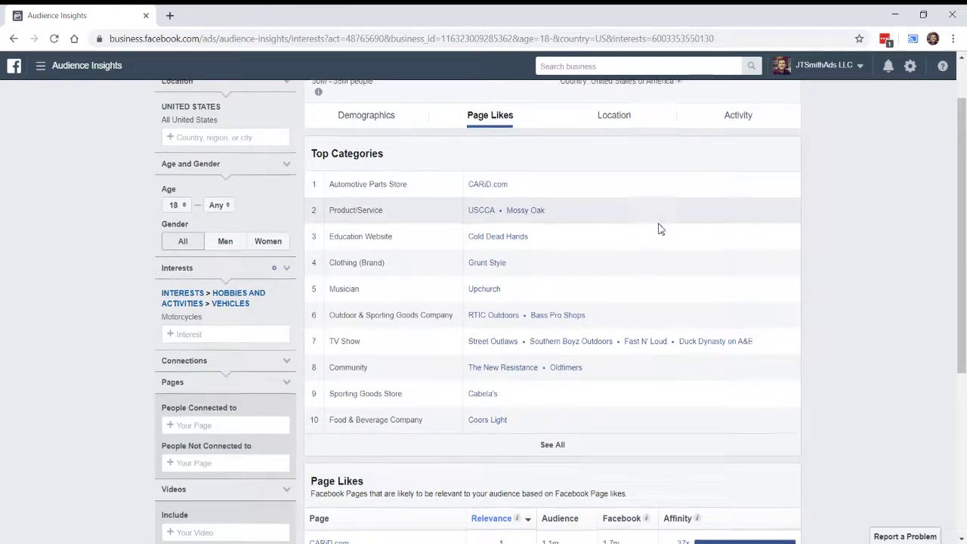
pyautogui.scroll(1, 748, 249)
pyautogui.scroll(-2, 866, 280)
pyautogui.scroll(-2, 866, 280)
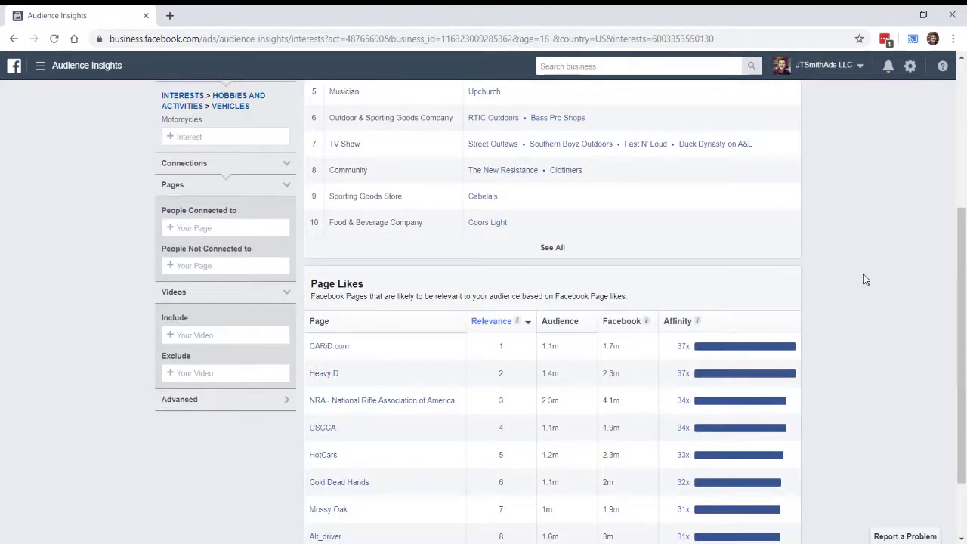
pyautogui.scroll(4, 397, 296)
pyautogui.scroll(-5, 396, 296)
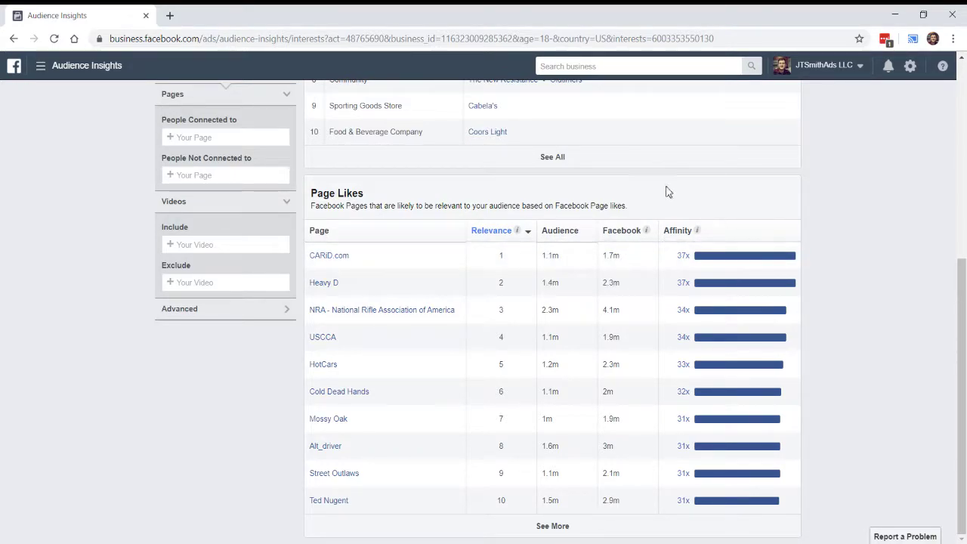
# Examine the affinity scores and the topics of the pages most relevant to the Motorcycles audience.
pyautogui.moveTo(682, 255)
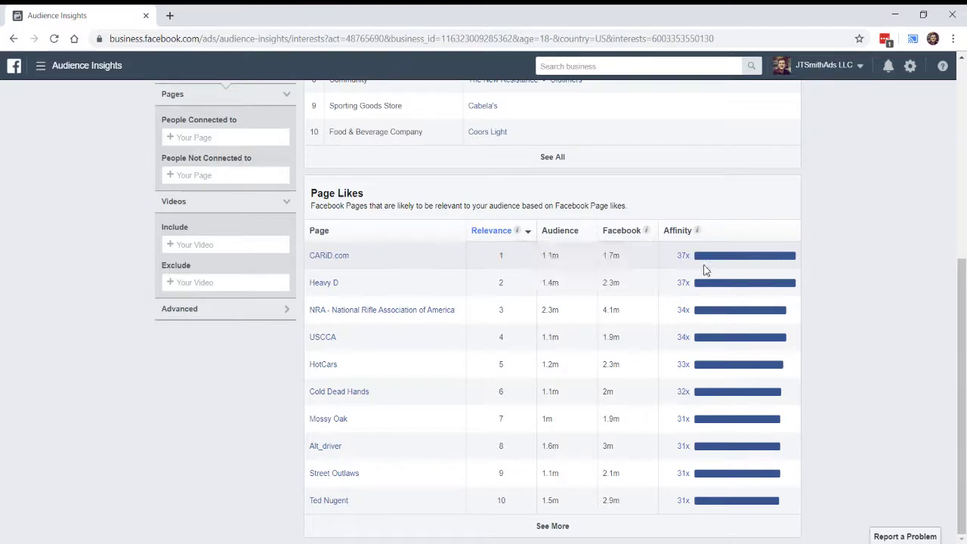
pyautogui.moveTo(332, 258)
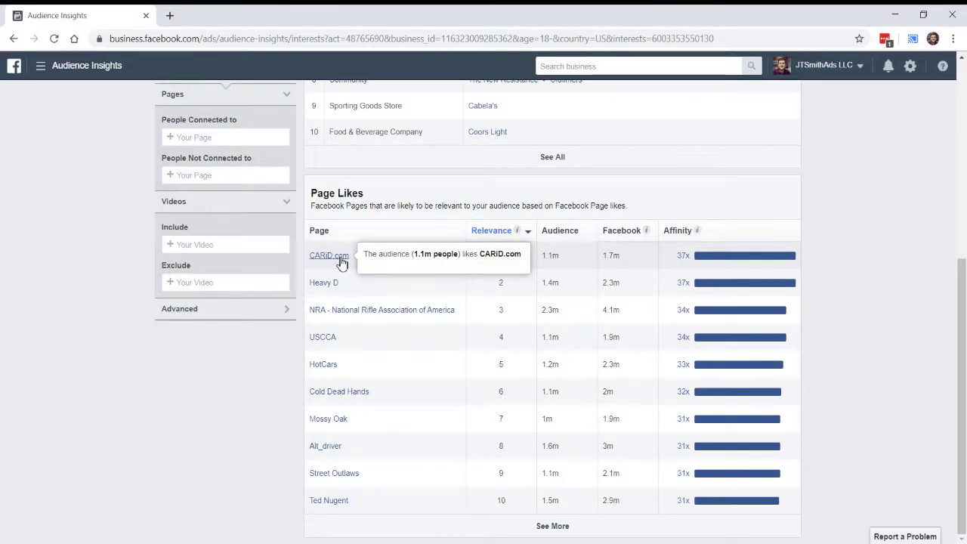
pyautogui.moveTo(336, 316)
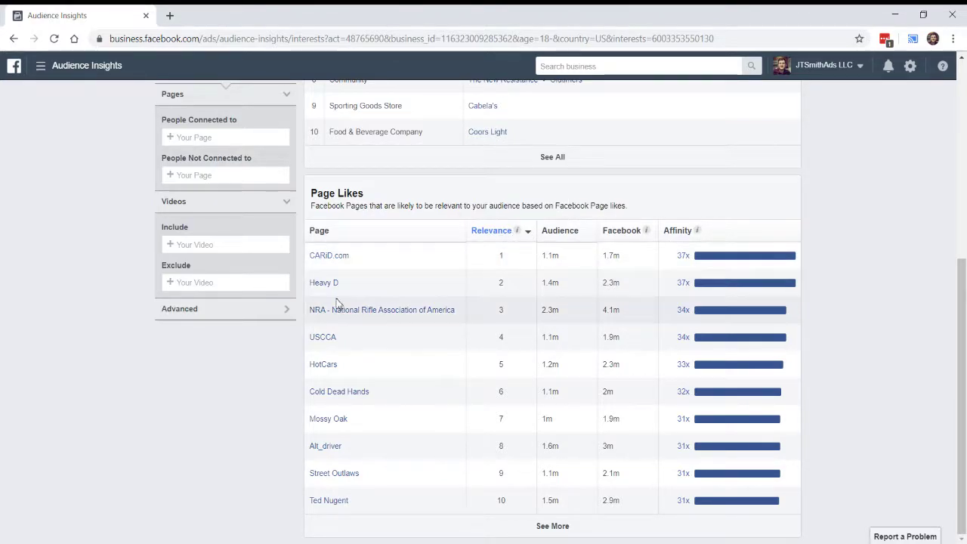
pyautogui.moveTo(320, 368)
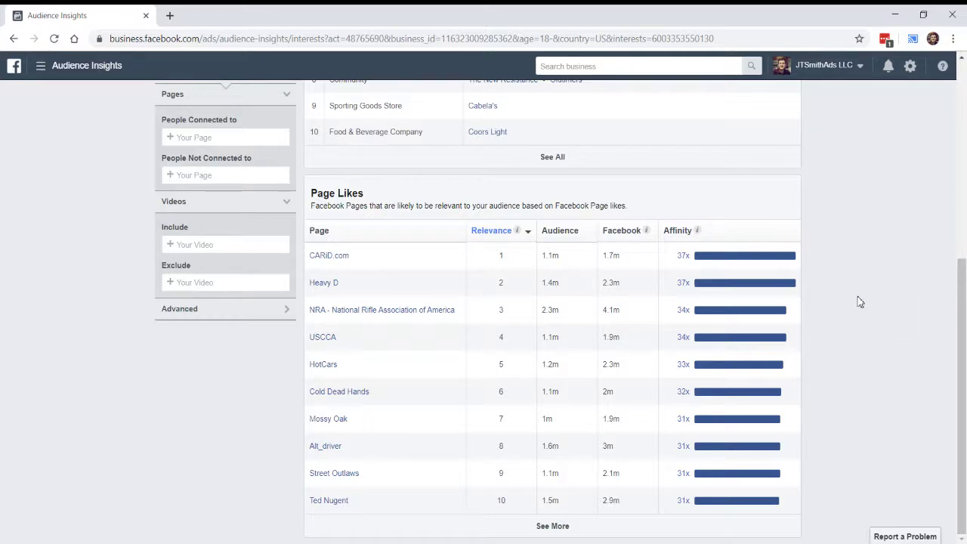
pyautogui.scroll(4, 872, 310)
pyautogui.scroll(-4, 872, 309)
pyautogui.scroll(4, 730, 290)
pyautogui.scroll(-4, 730, 290)
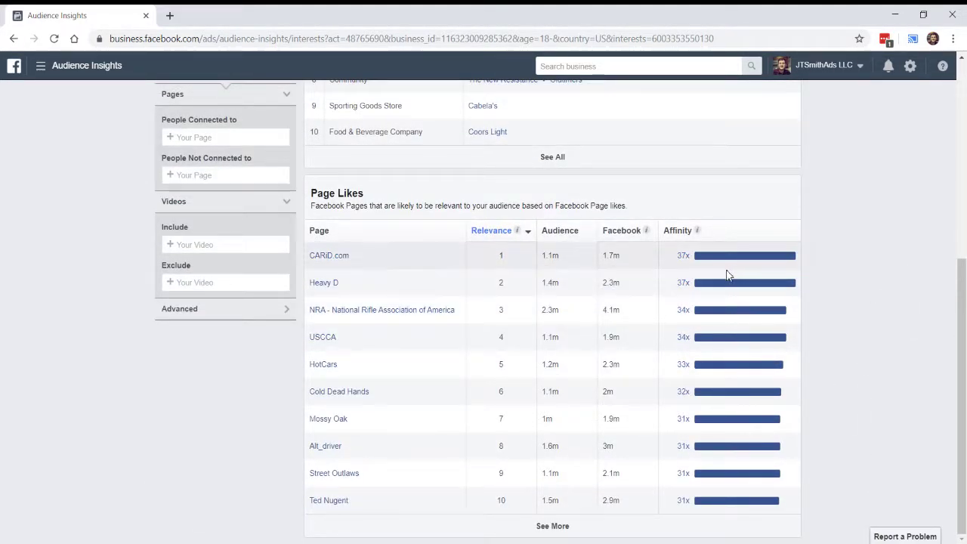
# Replace the Motorcycles interest with the Motorcycling interest in the audience.
pyautogui.scroll(4, 714, 281)
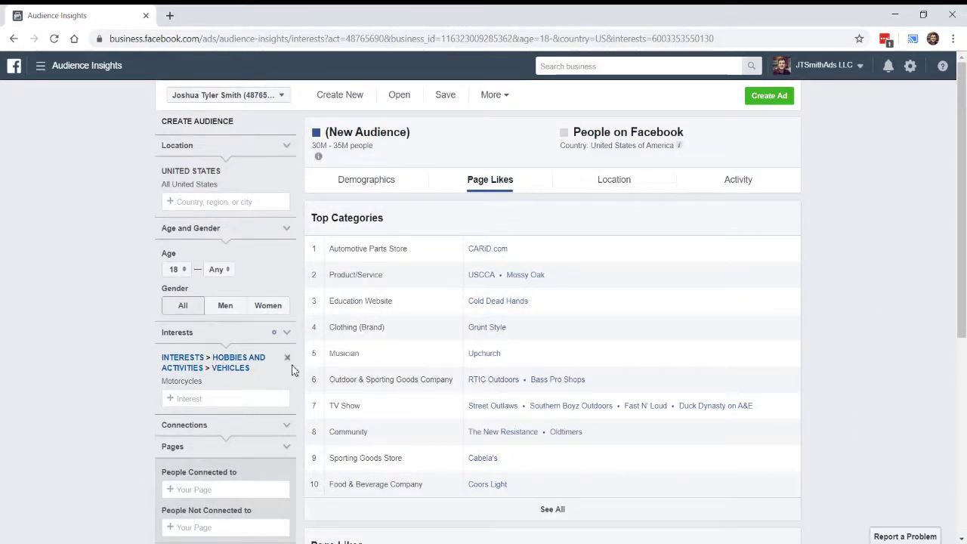
pyautogui.click(287, 383)
pyautogui.click(222, 362)
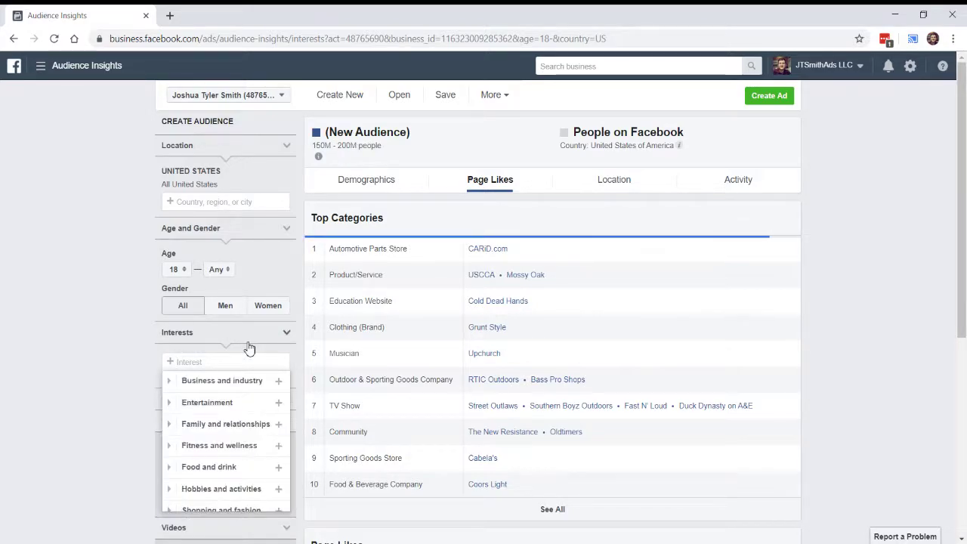
pyautogui.write('motocy')
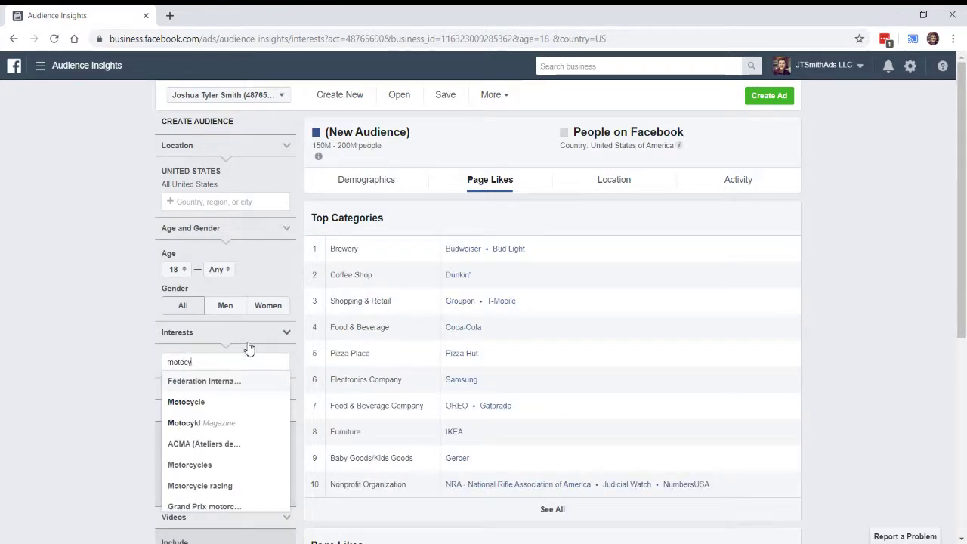
pyautogui.write('cl')
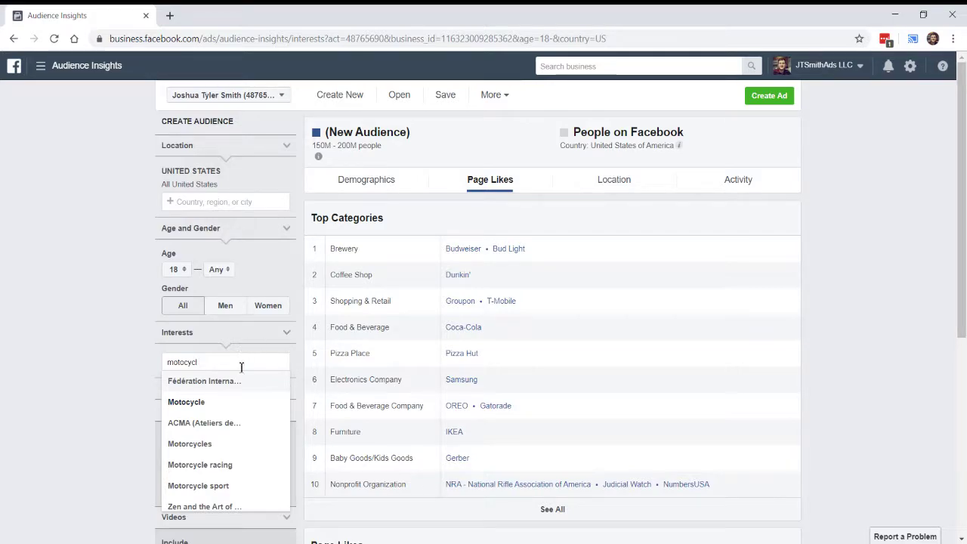
pyautogui.click(227, 444)
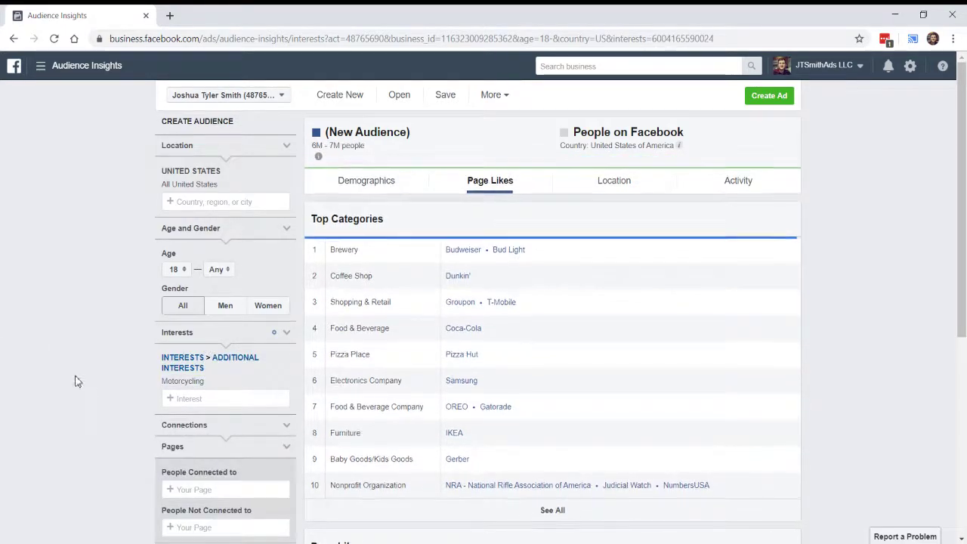
# Examine the Motorcycling audience's top categories and the affinity score of its most relevant page, Gear Heads: Motorcycles.
pyautogui.scroll(-3, 390, 356)
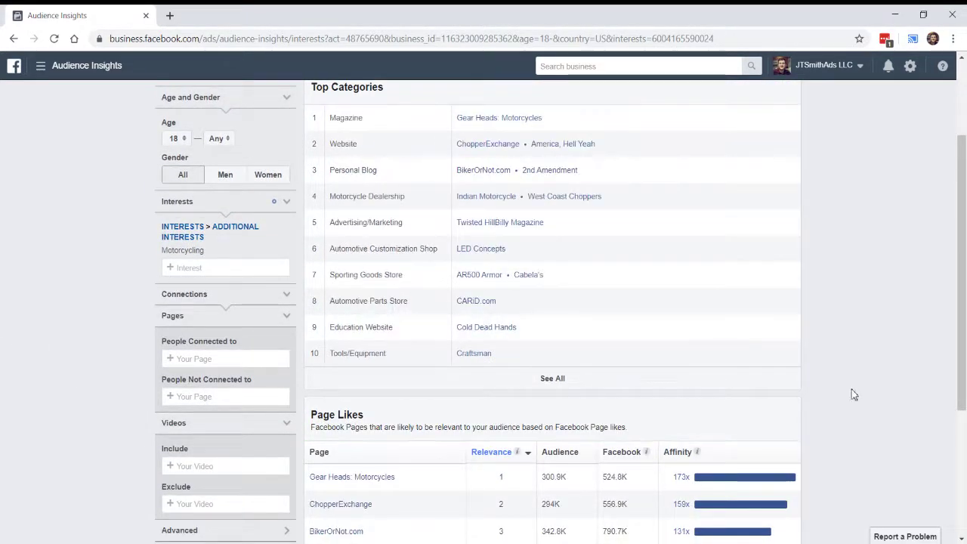
pyautogui.moveTo(687, 349)
pyautogui.moveTo(676, 346); pyautogui.dragTo(680, 344)
pyautogui.click(898, 356)
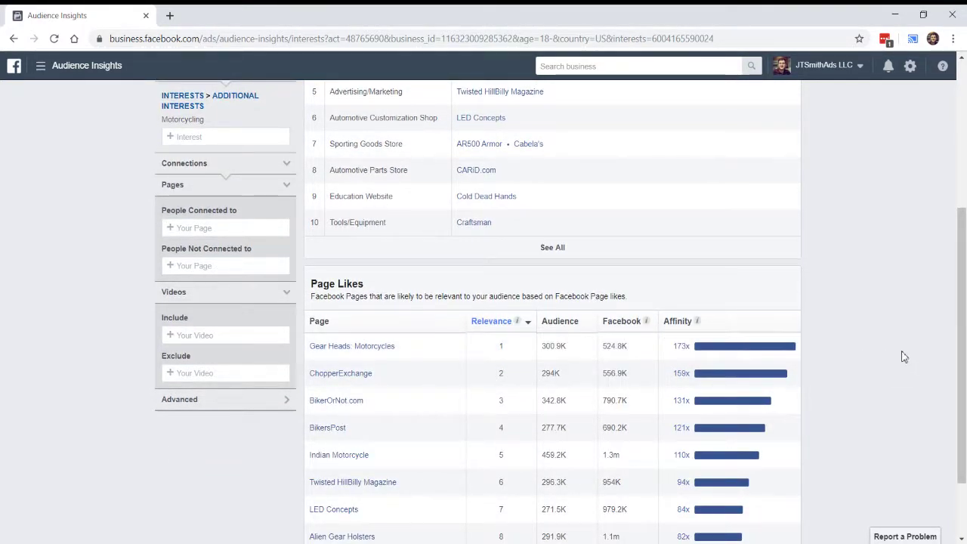
pyautogui.moveTo(689, 346); pyautogui.dragTo(683, 345)
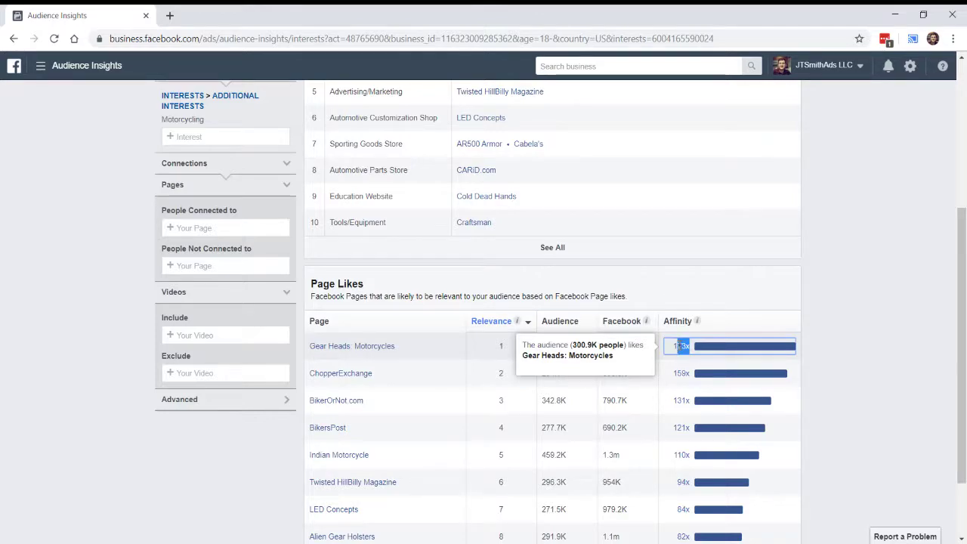
pyautogui.click(877, 363)
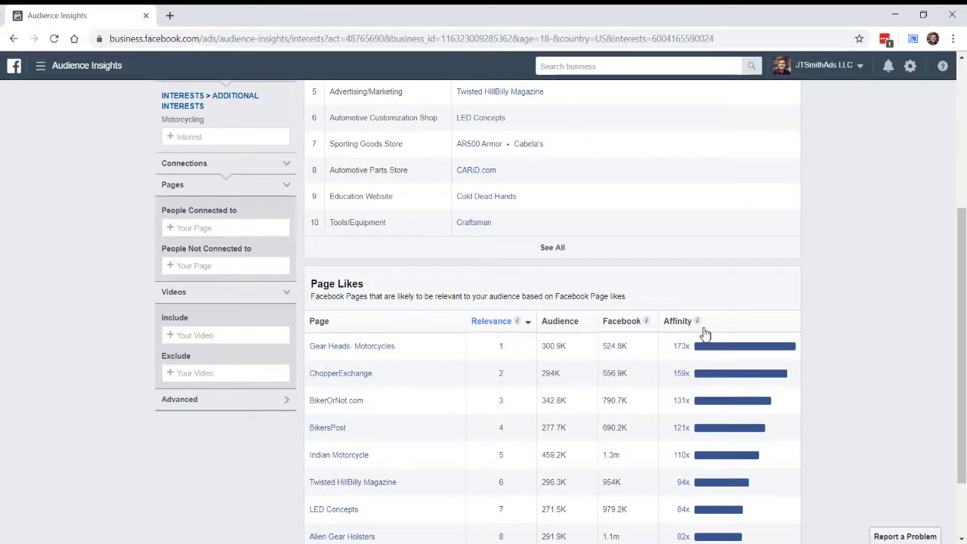
# Compare the full list of relevant pages, starting with Gear Heads: Motorcycles, against the selected Motorcycling interest.
pyautogui.scroll(-1, 491, 335)
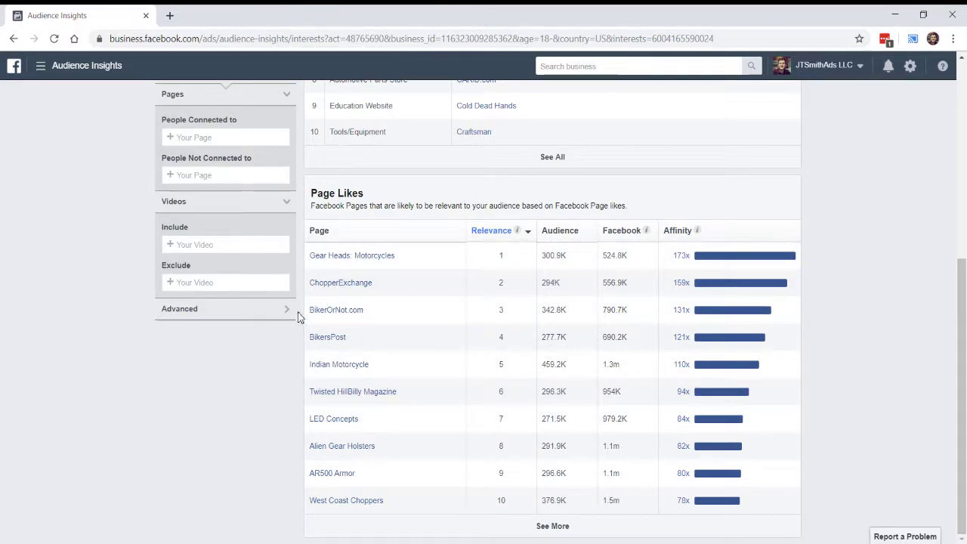
pyautogui.moveTo(363, 261)
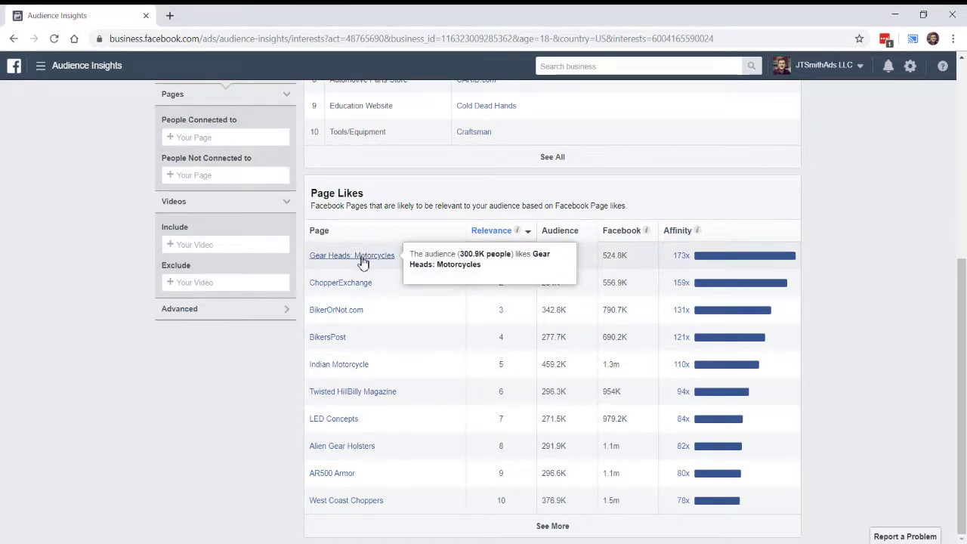
pyautogui.scroll(3, 209, 327)
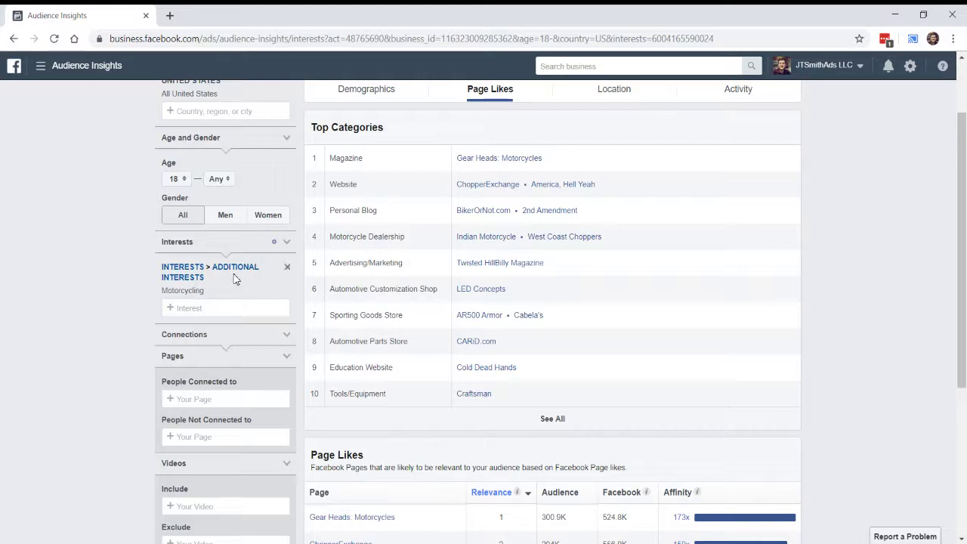
pyautogui.scroll(-3, 620, 351)
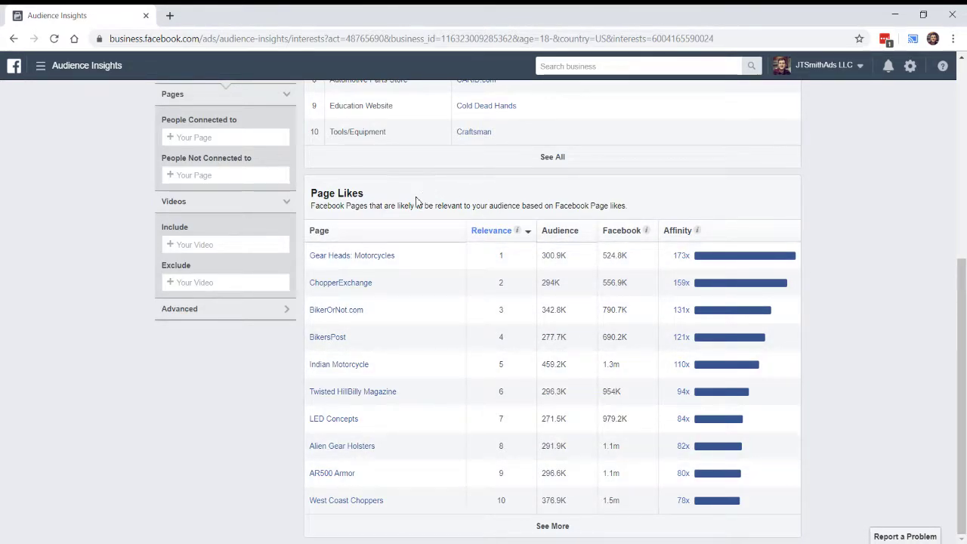
pyautogui.scroll(5, 408, 204)
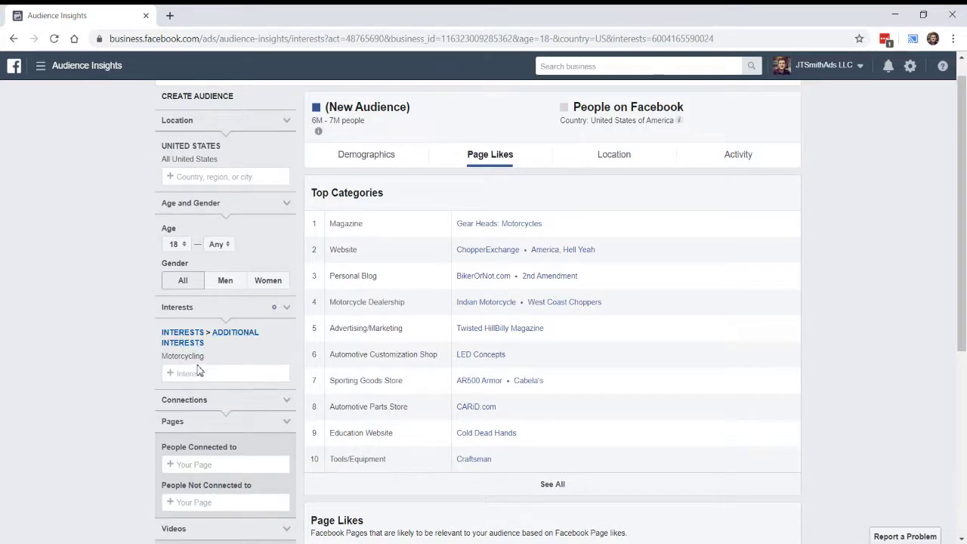
pyautogui.scroll(-3, 287, 393)
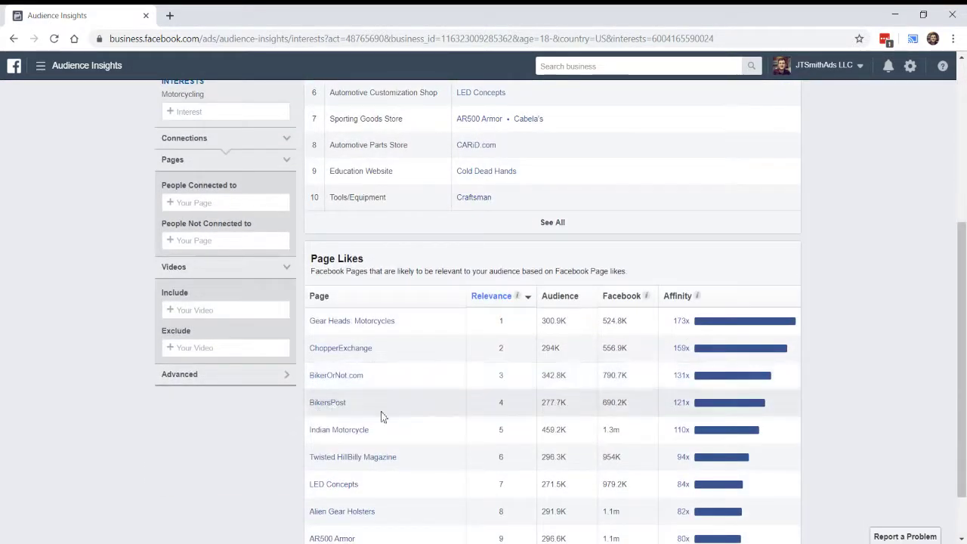
pyautogui.moveTo(358, 323)
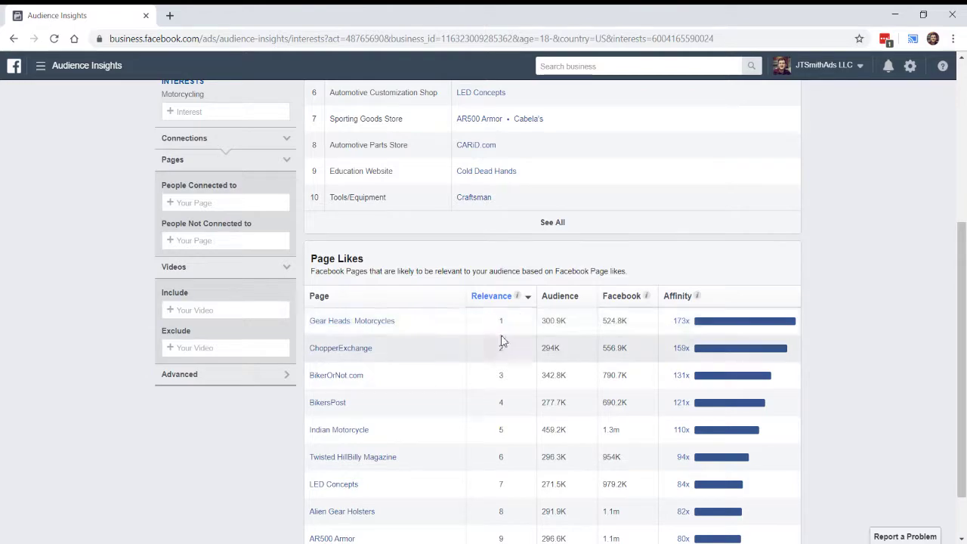
# Try to add the top relevant page, Gear Heads: Motorcycles, as an interest, and clear the entry.
pyautogui.moveTo(604, 321); pyautogui.dragTo(627, 327)
pyautogui.click(623, 327)
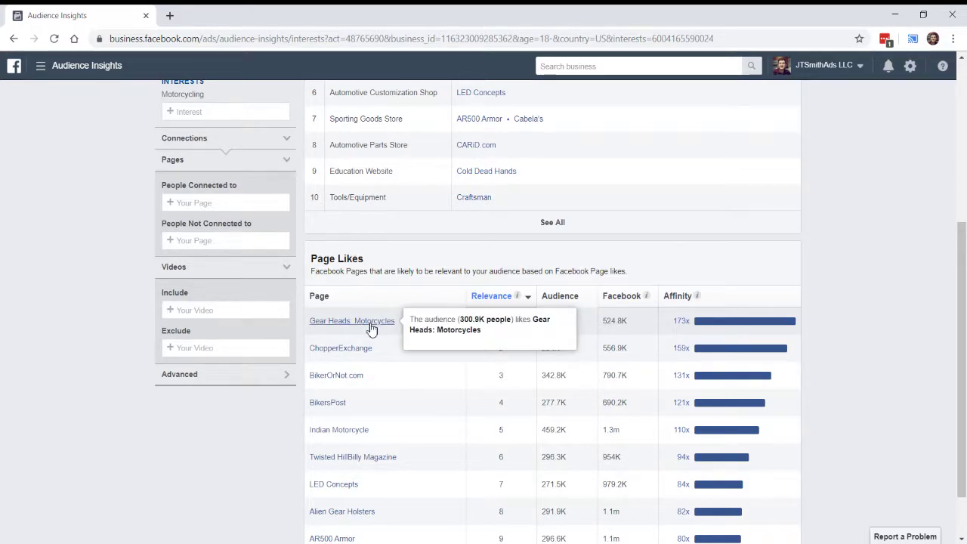
pyautogui.click(184, 113)
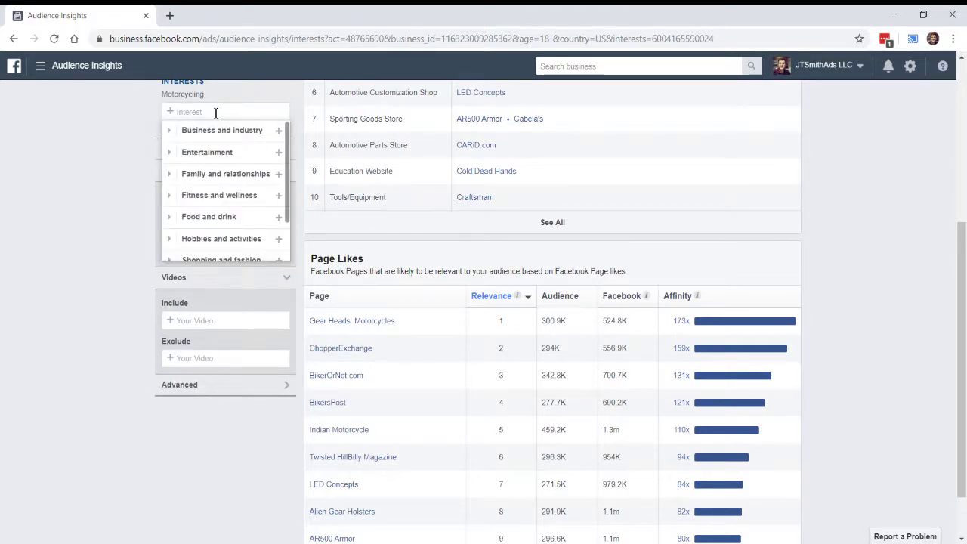
pyautogui.write('Gear H')
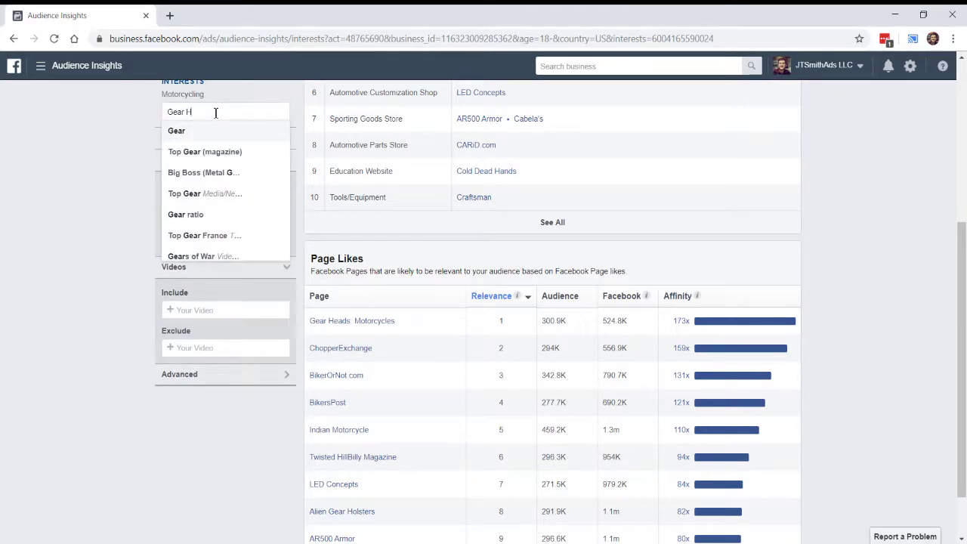
pyautogui.write('eads: Motorcycles')
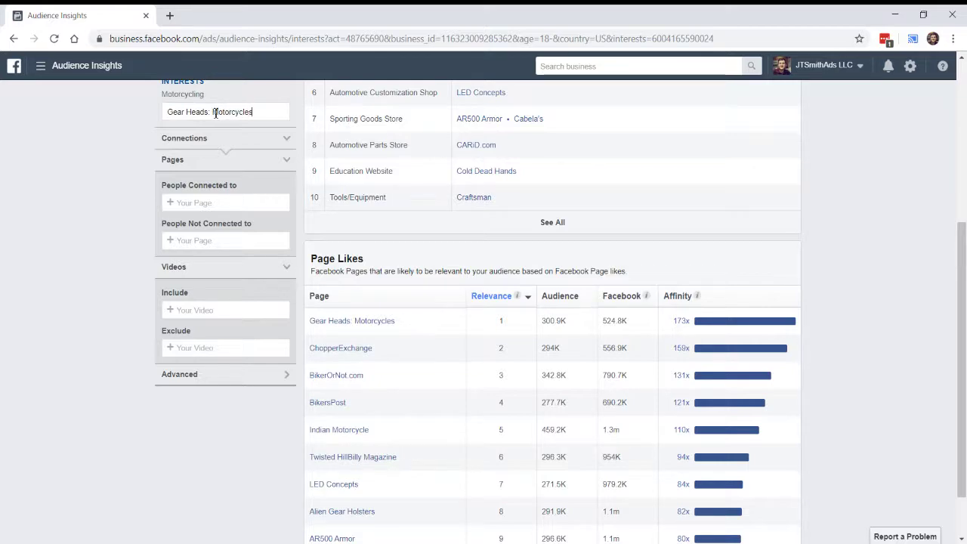
pyautogui.hotkey('ctrl', 'a')
pyautogui.press('BackSpace')
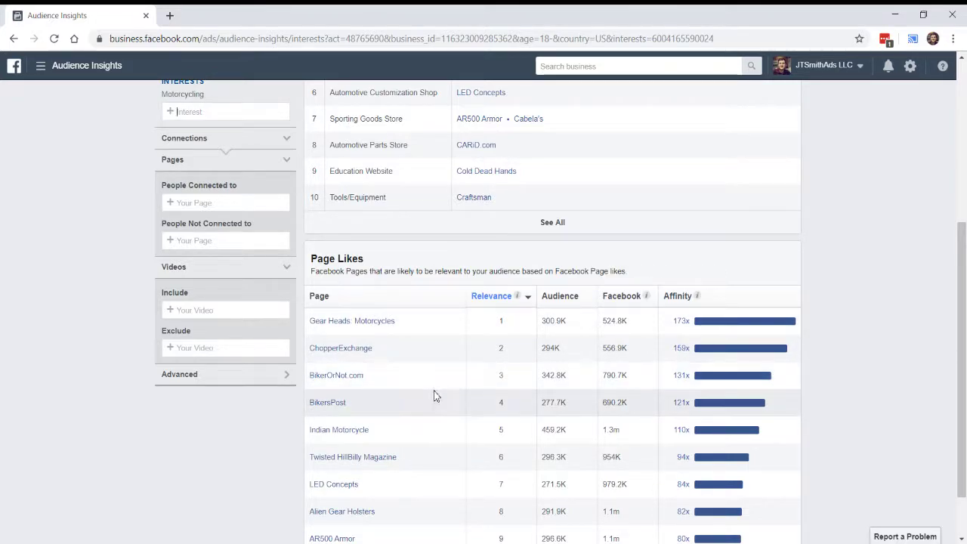
# Add BikerOrNot.com to the audience's interests alongside Motorcycling.
pyautogui.write('BikerPost')
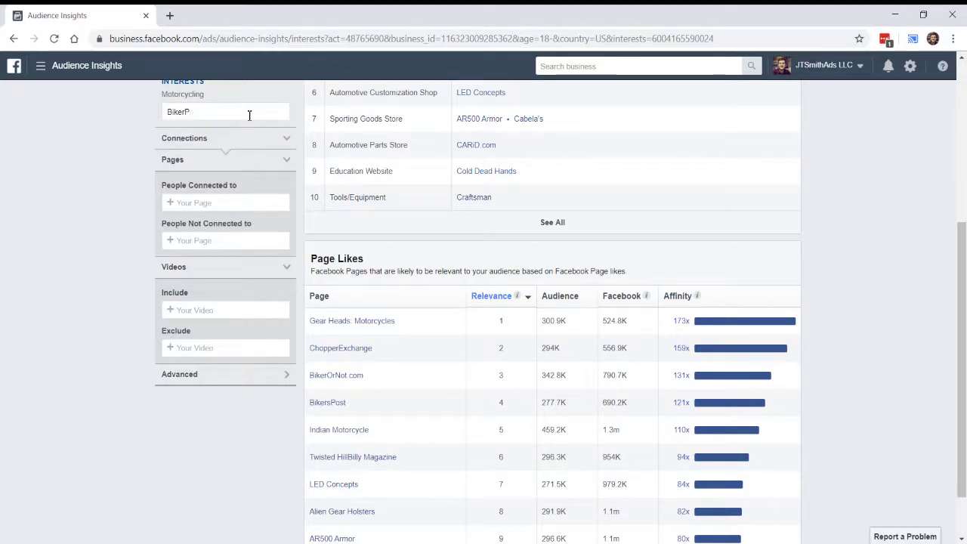
pyautogui.press('BackSpace')
pyautogui.write('O')
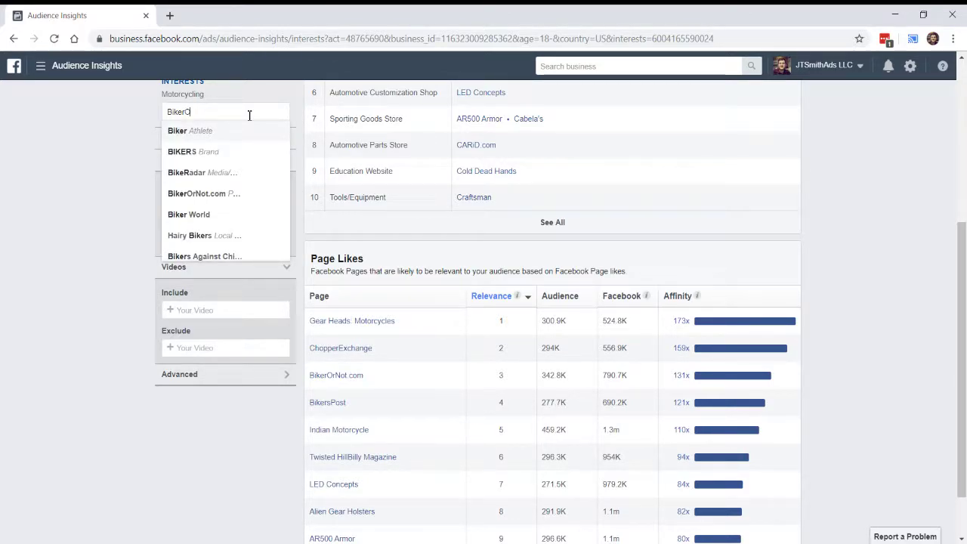
pyautogui.write('rNot')
pyautogui.press('Return')
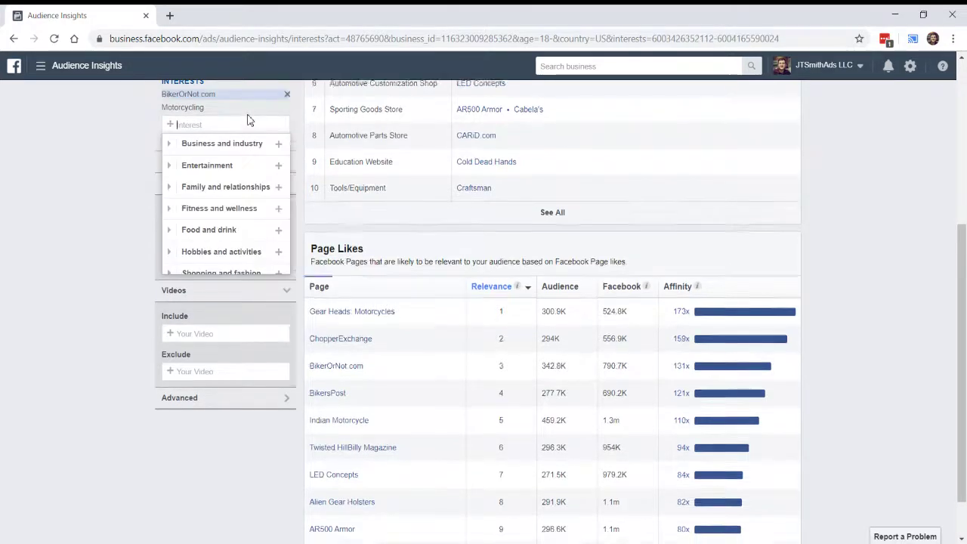
pyautogui.click(117, 182)
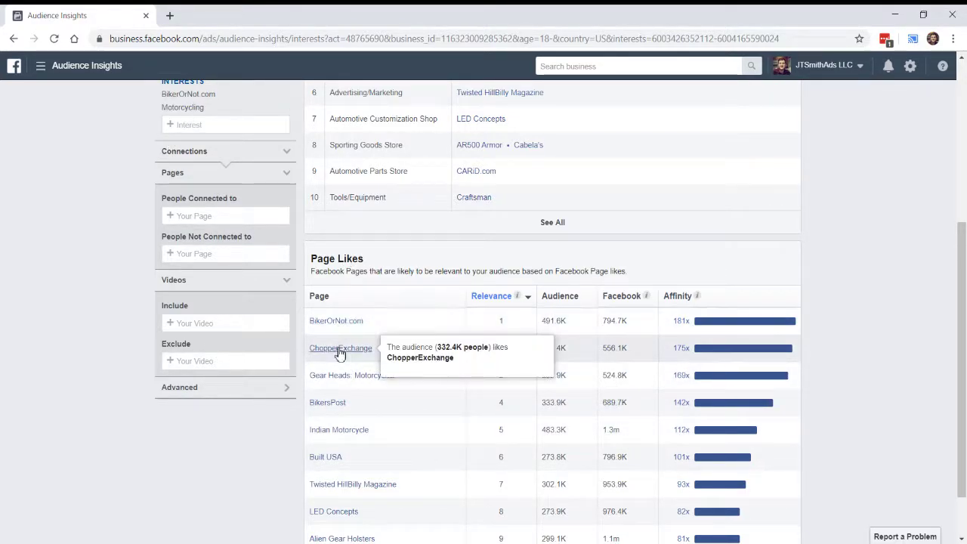
# Add ChopperExchange.com to the audience as another interest.
pyautogui.click(218, 127)
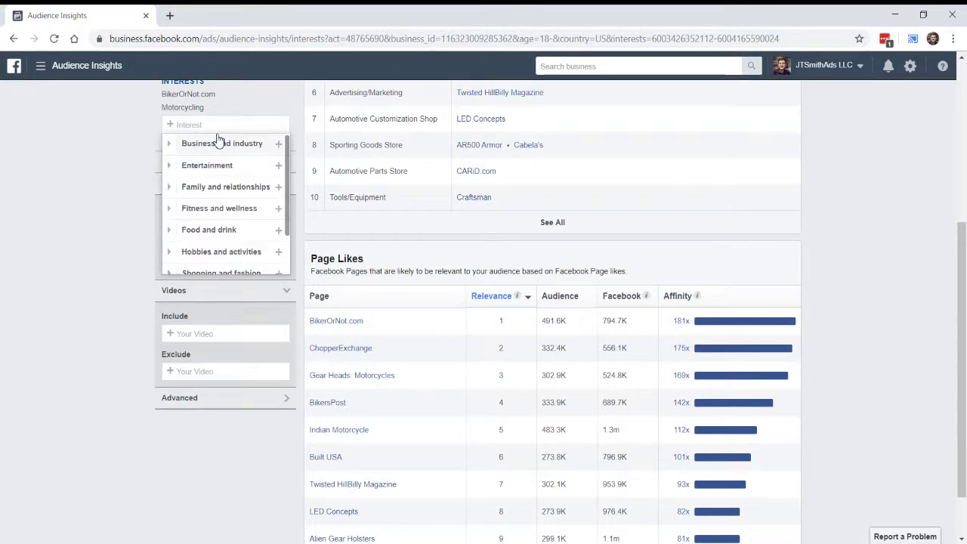
pyautogui.write('ChopperEx')
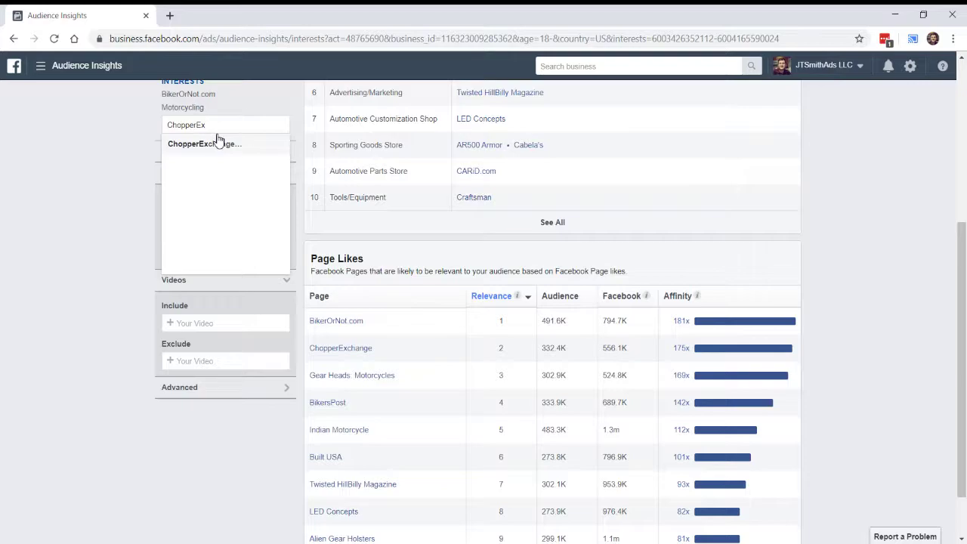
pyautogui.click(218, 143)
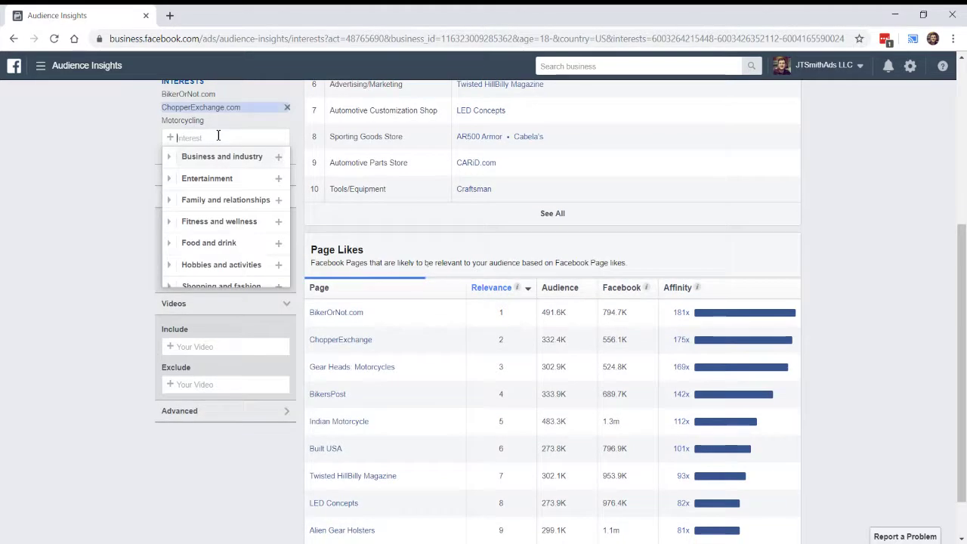
pyautogui.click(866, 330)
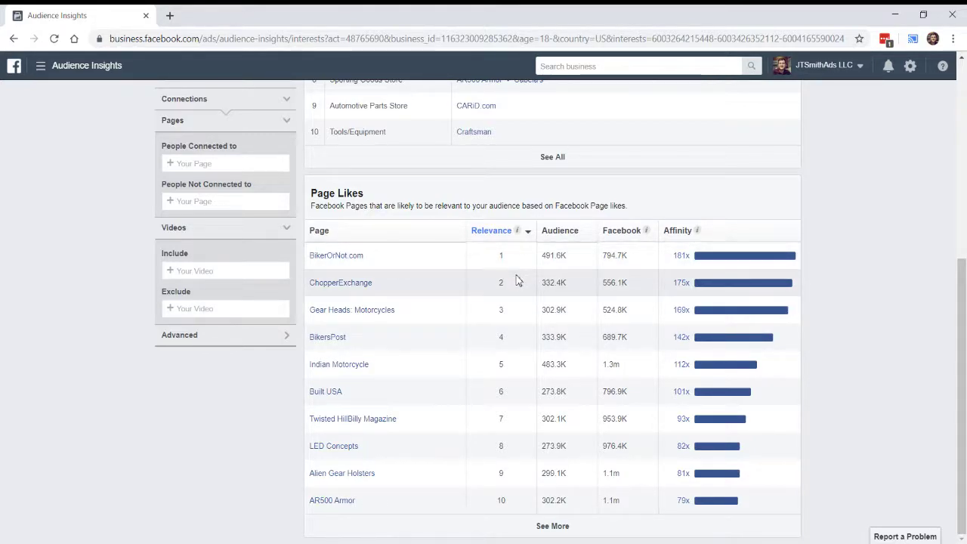
# Review the combined audience's size, top categories, and the relevance and affinity of its liked pages.
pyautogui.scroll(5, 761, 287)
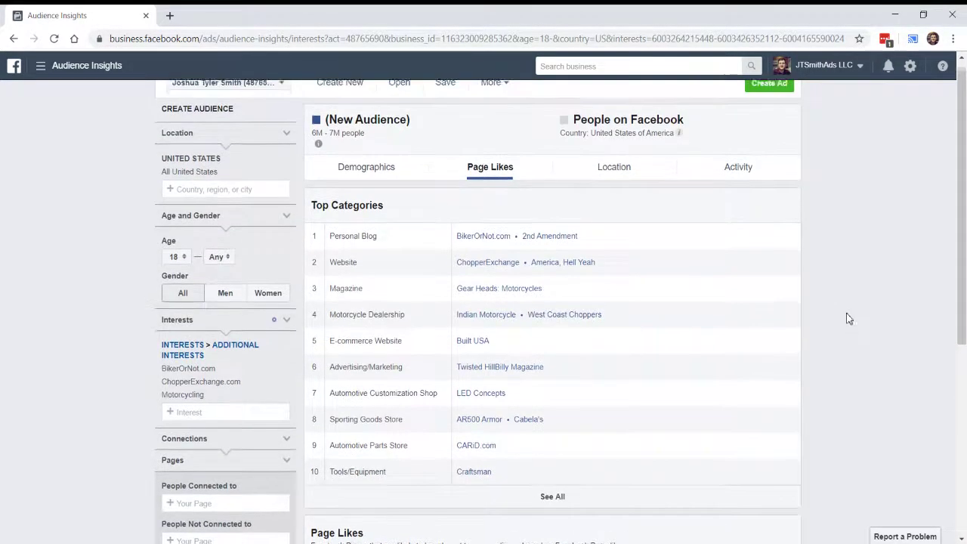
pyautogui.scroll(-3, 846, 316)
pyautogui.scroll(3, 847, 316)
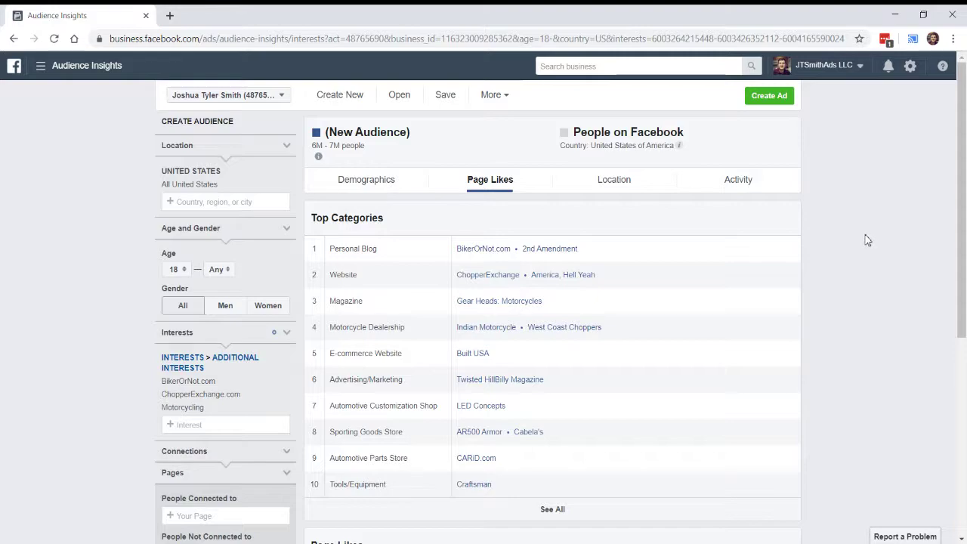
pyautogui.scroll(-5, 866, 244)
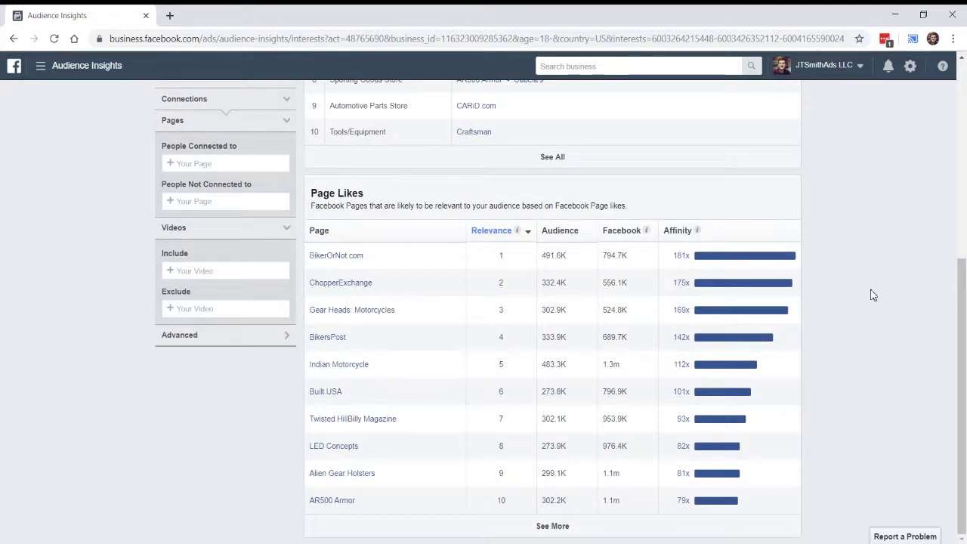